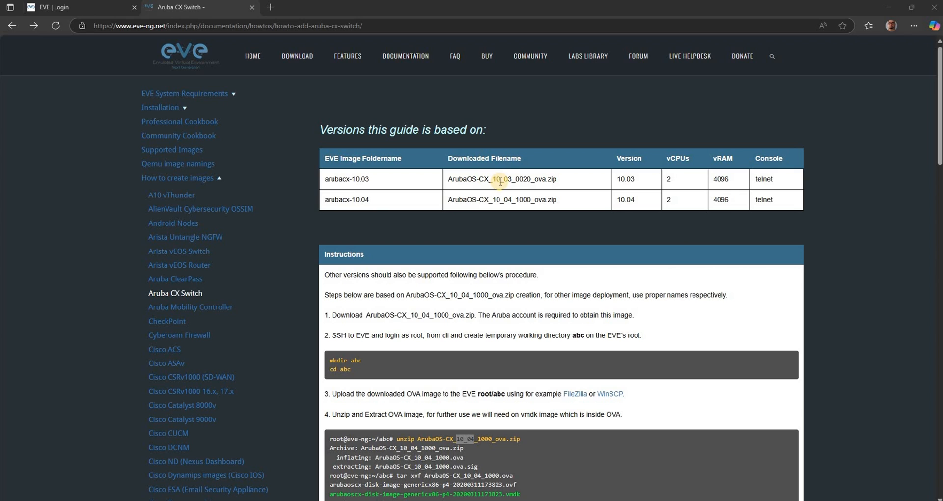
- Review the Aruba CX Switch guide's supported image versions and its instructions for extracting and converting the OVA image
{"action": "left_click_drag", "start_coordinate": [493, 180], "coordinate": [512, 180]}
{"action": "scroll", "coordinate": [411, 337], "scroll_direction": "down", "scroll_amount": 2}
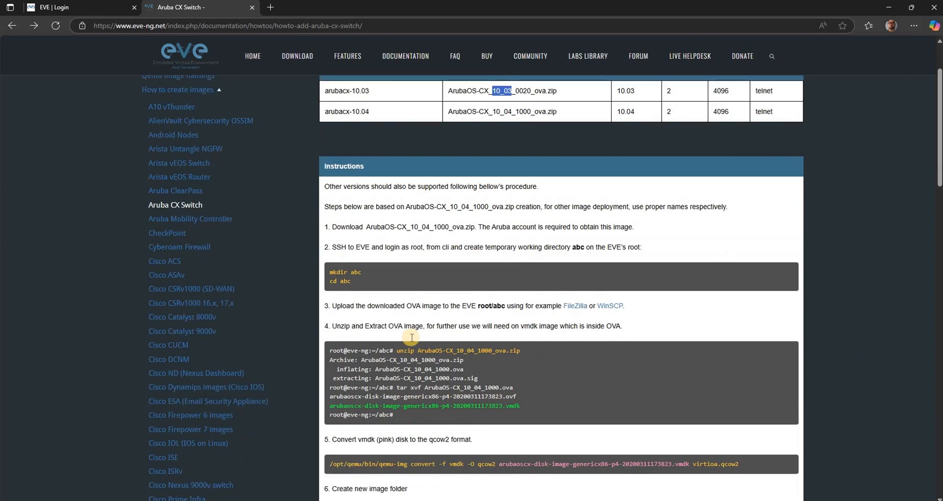
{"action": "left_click_drag", "start_coordinate": [417, 340], "coordinate": [464, 340]}
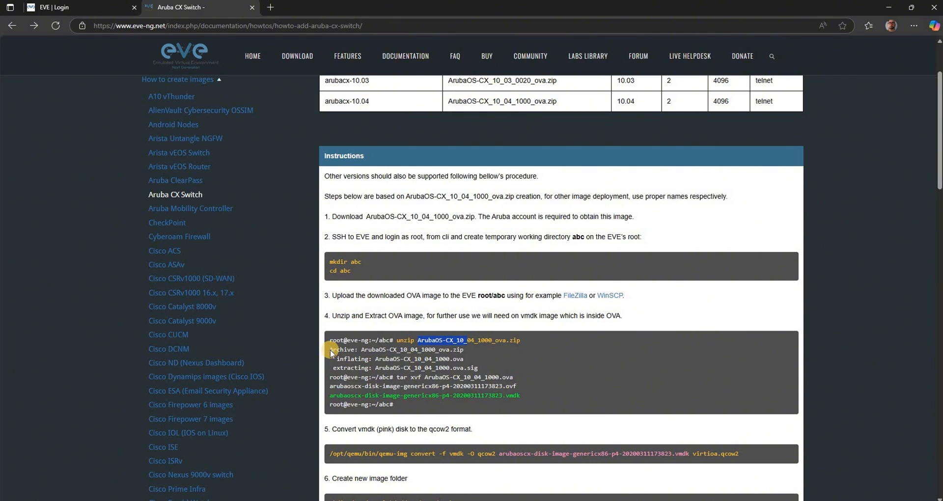
{"action": "scroll", "coordinate": [330, 349], "scroll_direction": "down", "scroll_amount": 6}
{"action": "scroll", "coordinate": [331, 349], "scroll_direction": "up", "scroll_amount": 8}
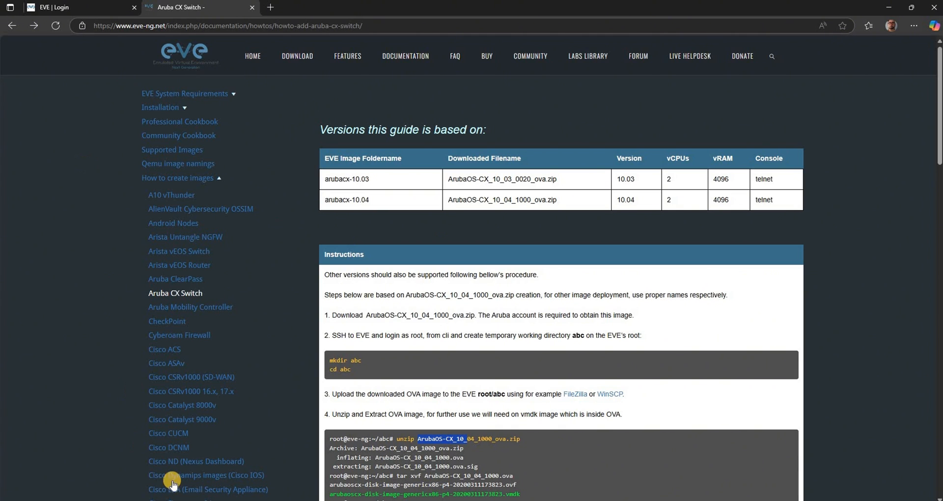
- Switch to the SSH terminal and WinSCP to examine the arubacx-switch-10.13 image folder, and return to the browser
{"action": "left_click", "coordinate": [182, 500]}
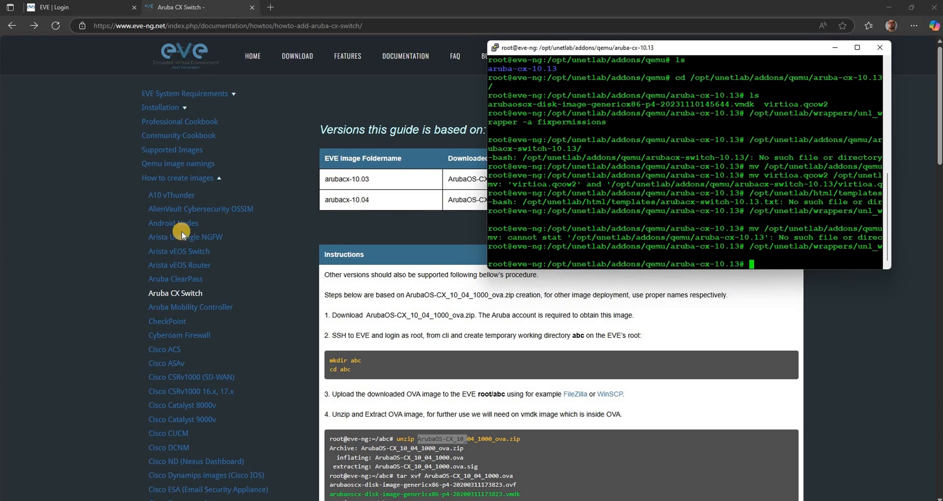
{"action": "left_click", "coordinate": [196, 500]}
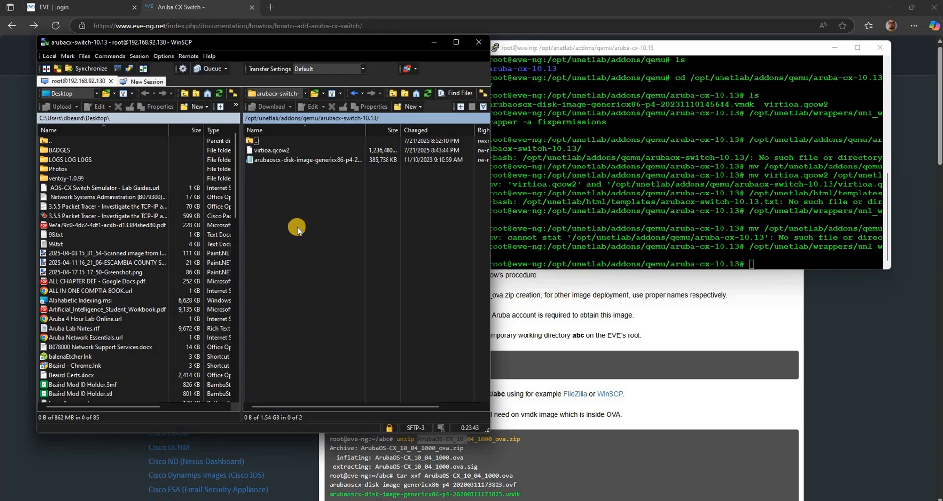
{"action": "left_click", "coordinate": [14, 100]}
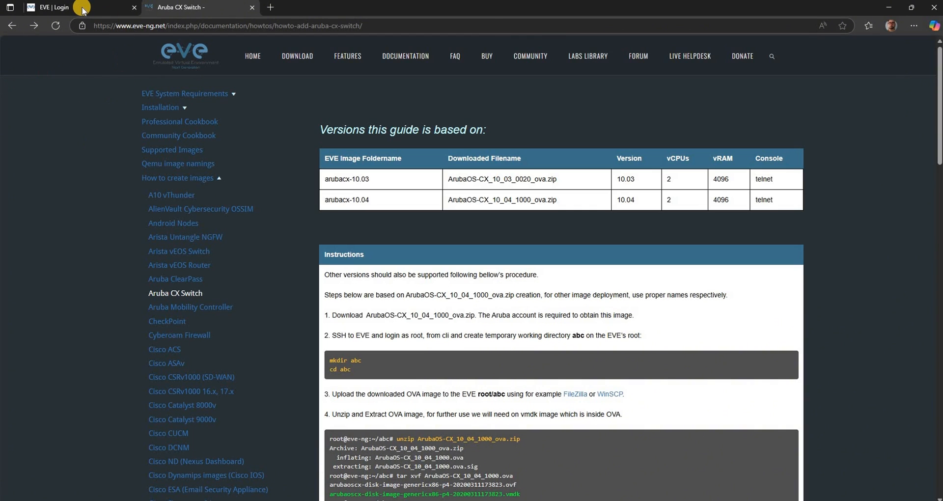
- Sign in to the EVE-NG web interface as admin with the saved account password, using the Html5 console
{"action": "left_click", "coordinate": [75, 10]}
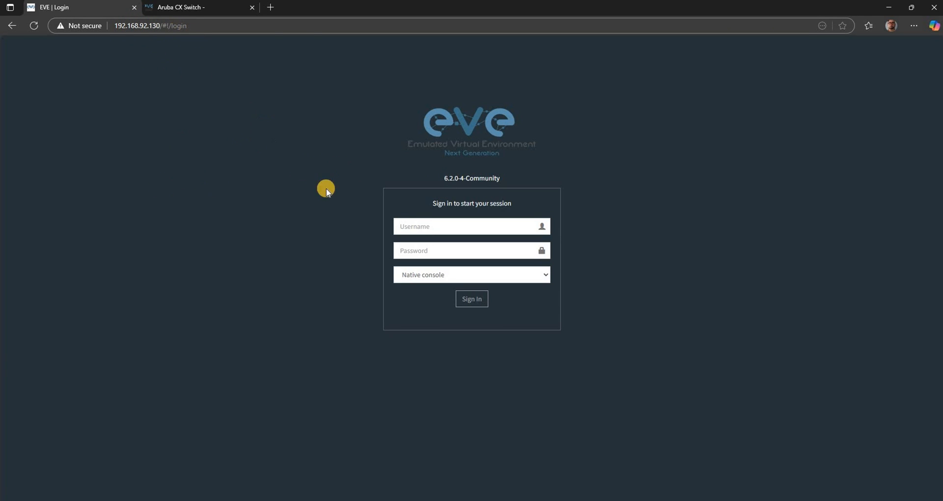
{"action": "left_click", "coordinate": [409, 226]}
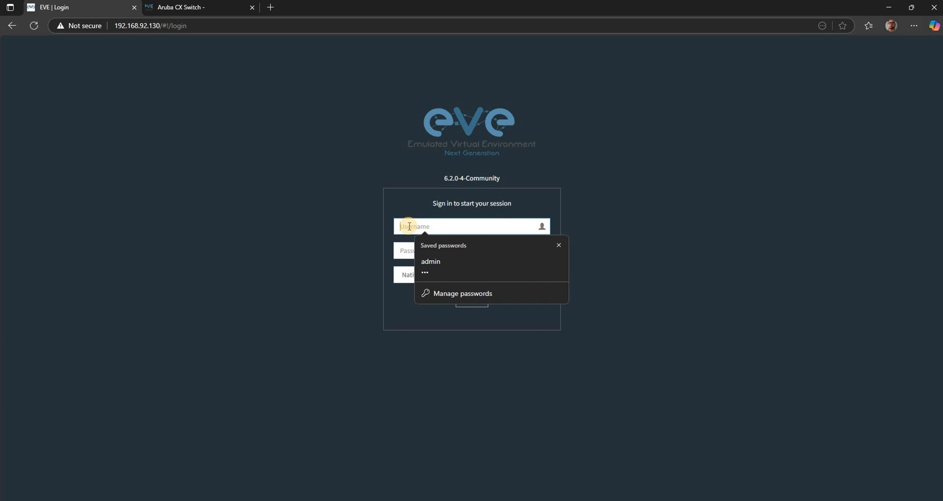
{"action": "left_click", "coordinate": [423, 265]}
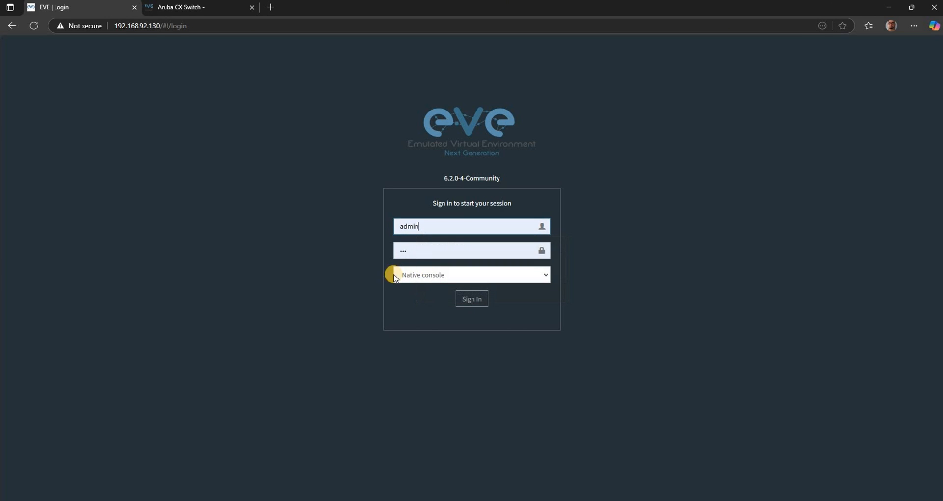
{"action": "left_click", "coordinate": [527, 276]}
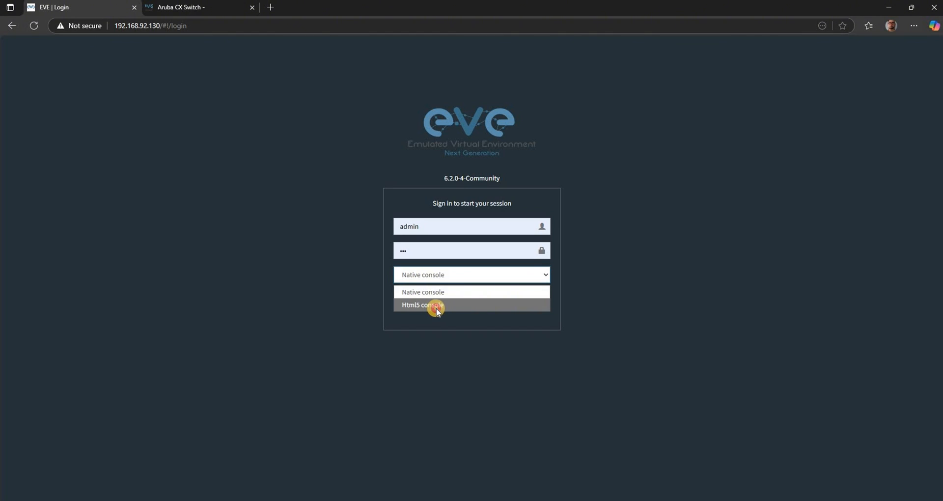
{"action": "left_click", "coordinate": [436, 305]}
{"action": "left_click", "coordinate": [464, 304]}
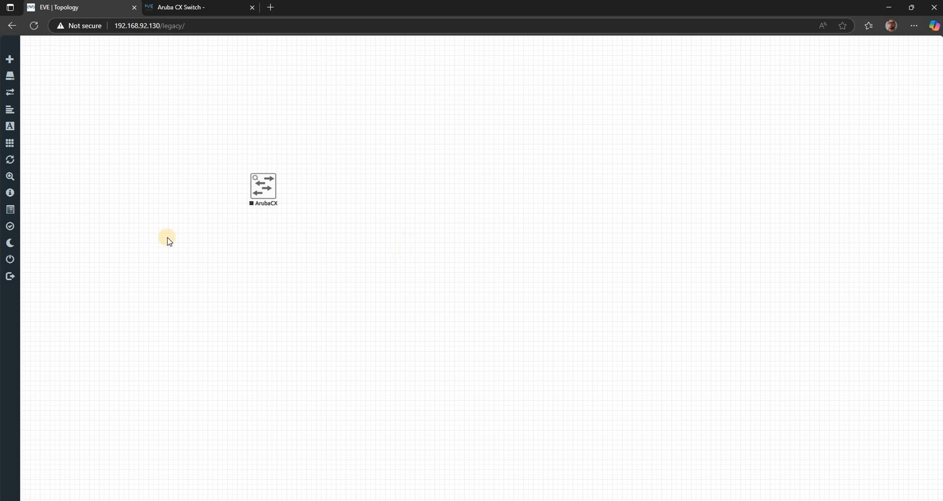
- Close the current lab and reopen adfasdf.unl from the file manager
{"action": "left_click", "coordinate": [9, 263]}
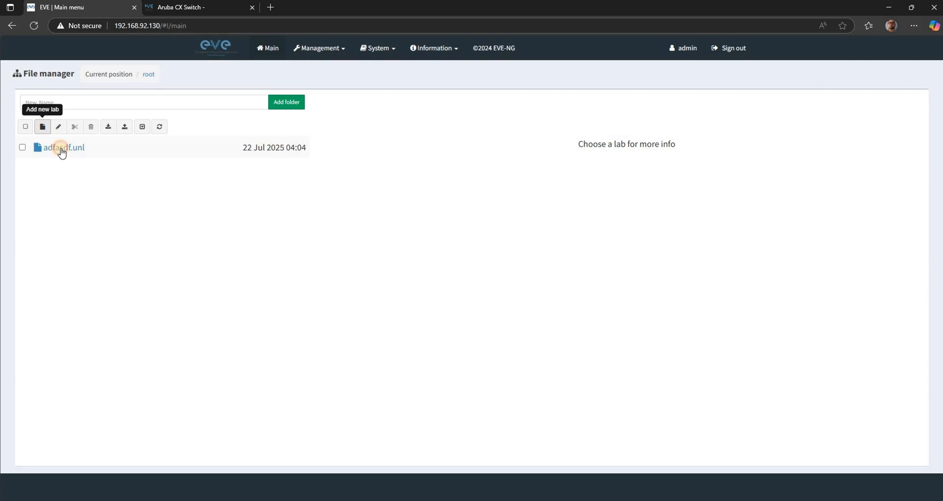
{"action": "left_click", "coordinate": [58, 149]}
{"action": "left_click", "coordinate": [356, 389]}
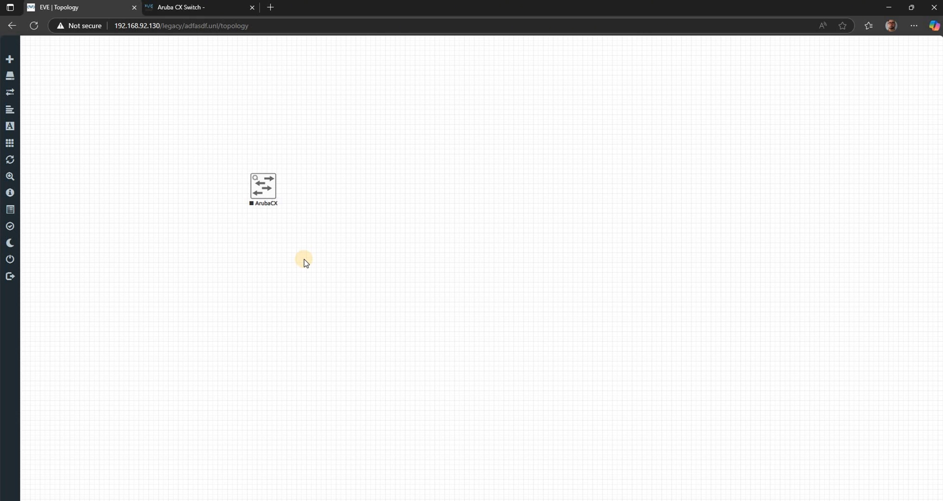
{"action": "left_click", "coordinate": [324, 128]}
{"action": "right_click", "coordinate": [324, 126]}
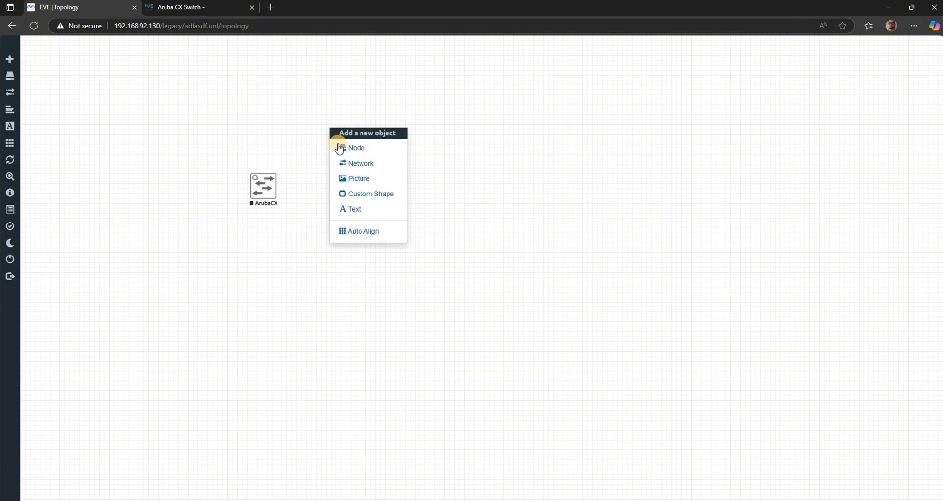
{"action": "left_click", "coordinate": [336, 145]}
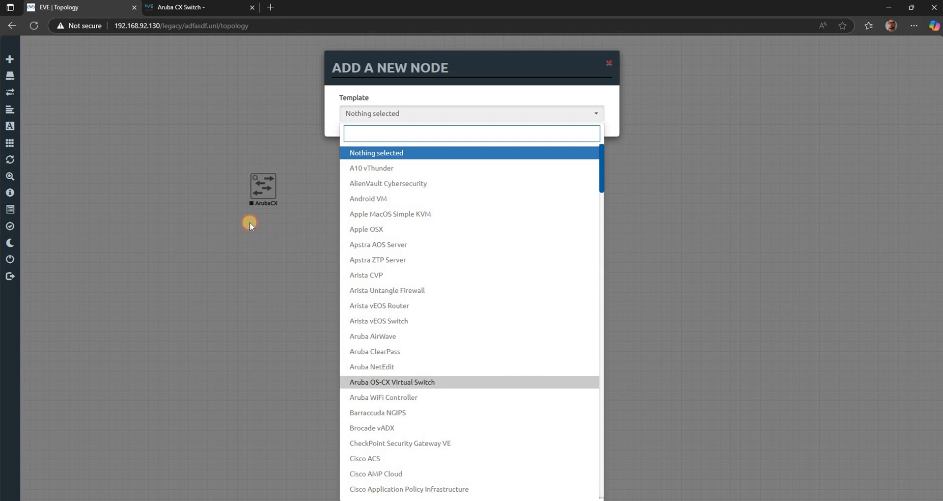
{"action": "left_click", "coordinate": [260, 194]}
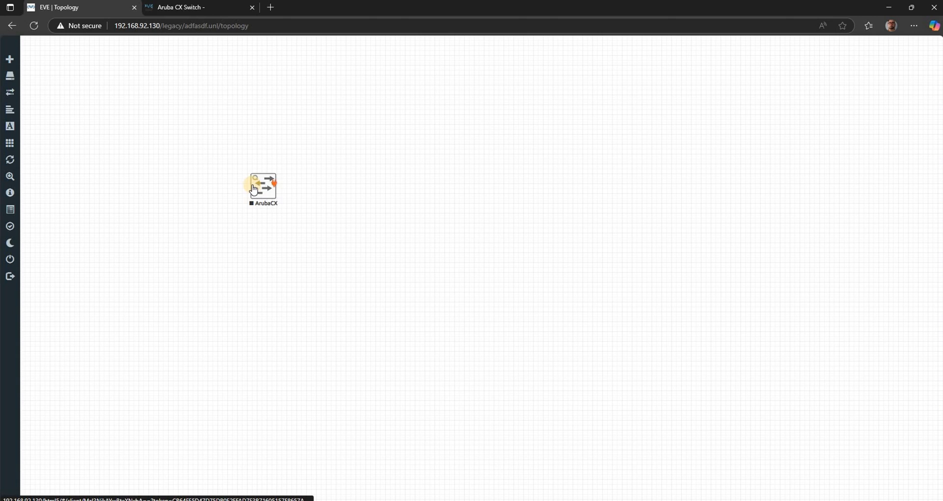
- Start the ArubaCX node in the topology and open its console
{"action": "right_click", "coordinate": [258, 189]}
{"action": "left_click", "coordinate": [303, 236]}
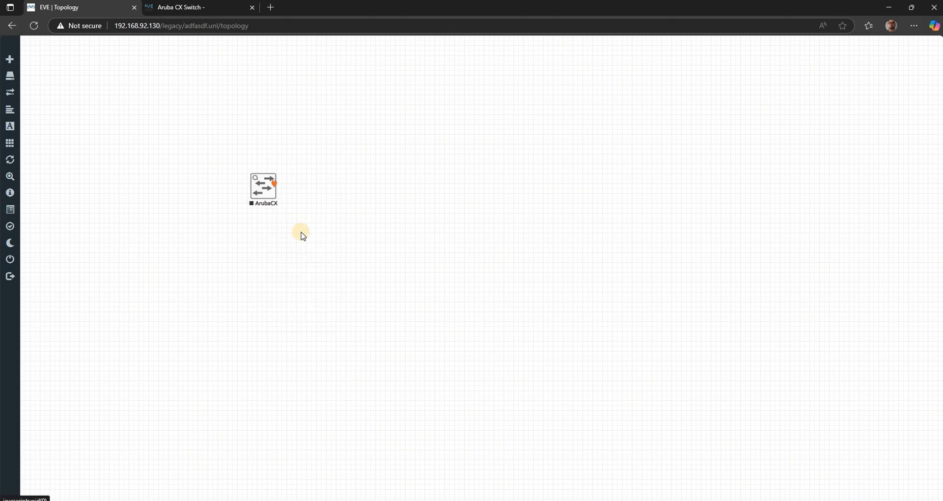
{"action": "left_click", "coordinate": [266, 193]}
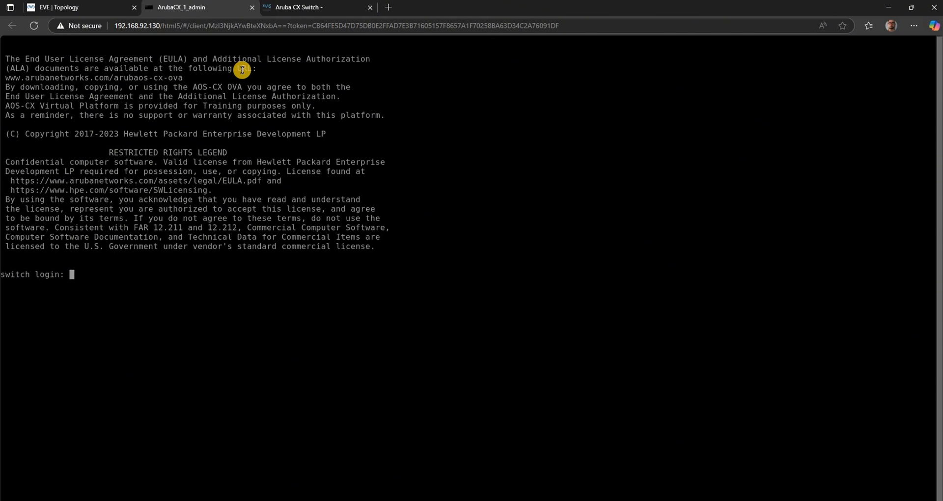
- Log in to the switch console as admin, leaving the password blank
{"action": "type", "text": "in"}
{"action": "key", "text": "Return"}
{"action": "key", "text": "Return"}
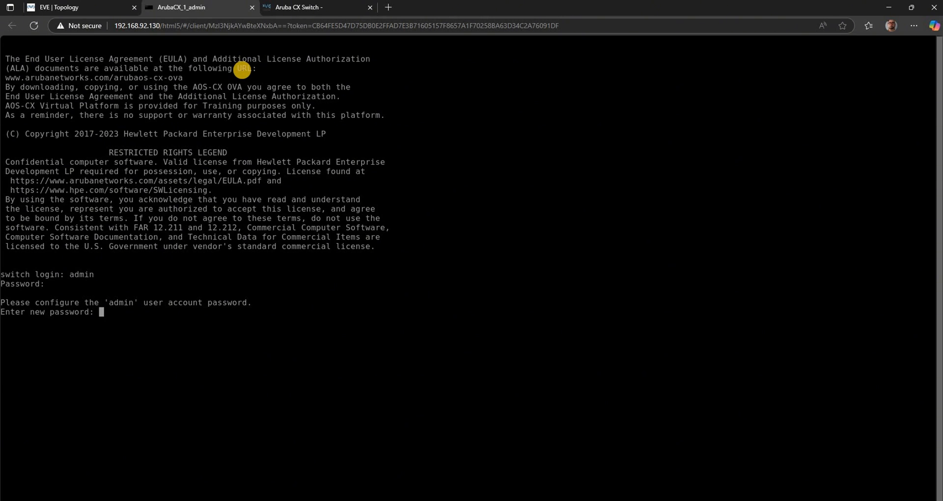
- Close the switch's console page and stop the ArubaCX node in the topology
{"action": "left_click", "coordinate": [75, 14]}
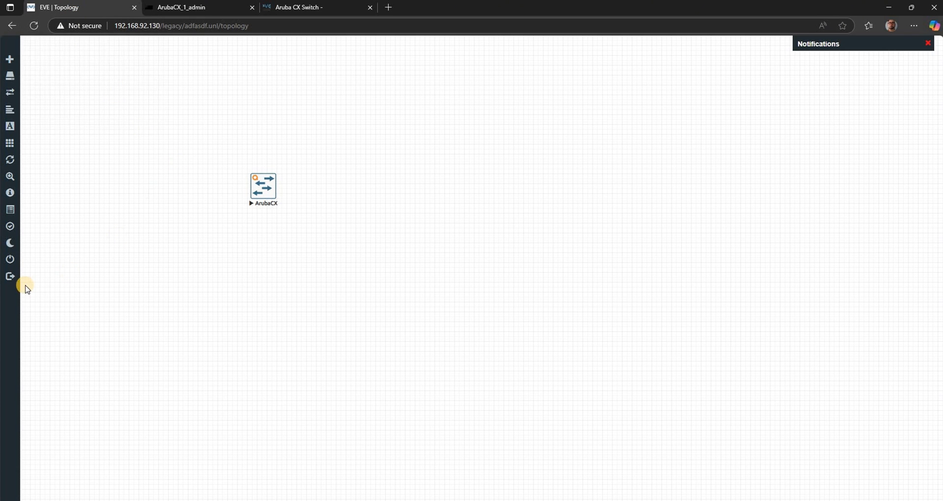
{"action": "left_click", "coordinate": [168, 6]}
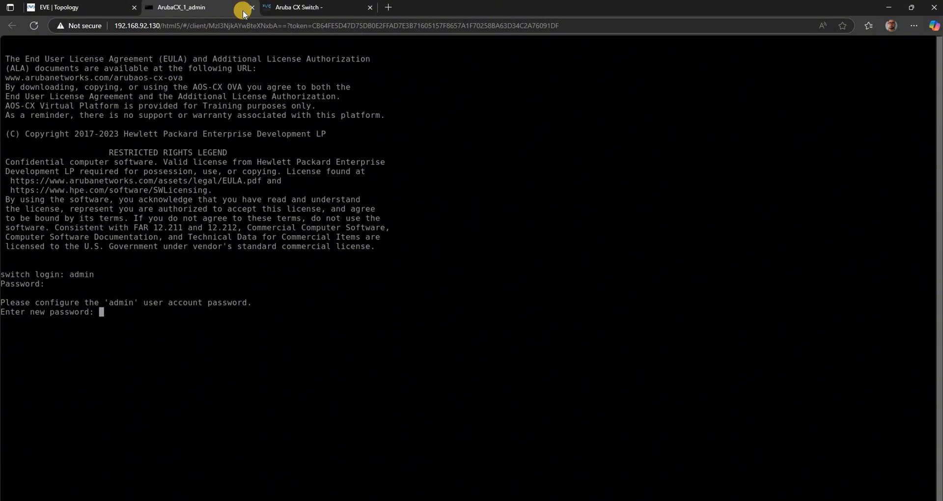
{"action": "left_click", "coordinate": [251, 8]}
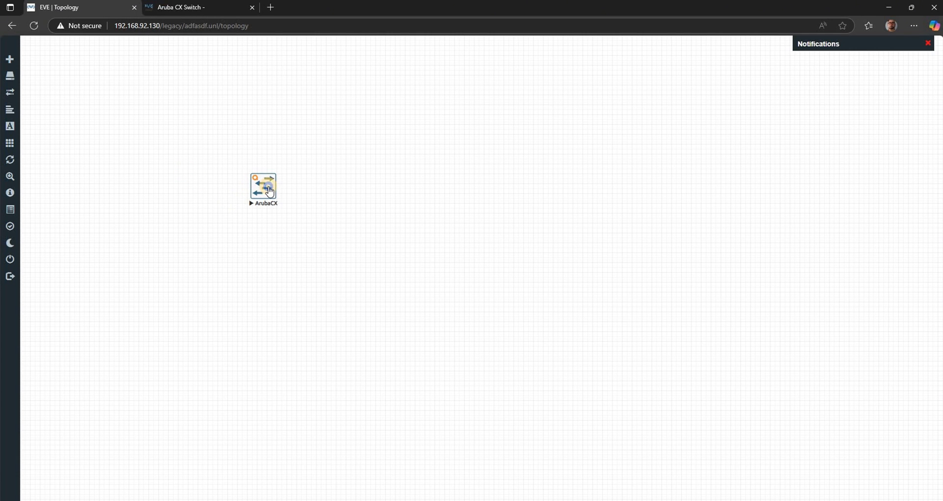
{"action": "right_click", "coordinate": [273, 188]}
{"action": "left_click", "coordinate": [295, 221]}
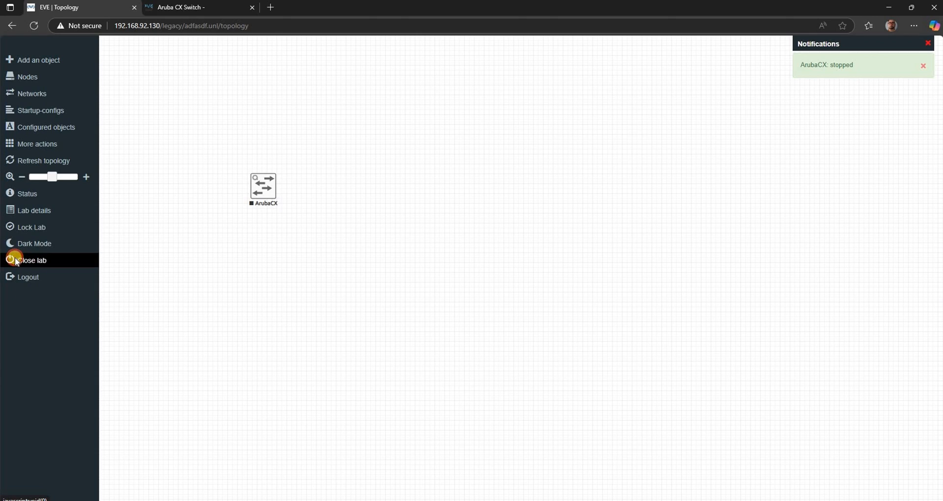
- Close the lab and delete adfasdf.unl from the file manager
{"action": "left_click", "coordinate": [14, 260]}
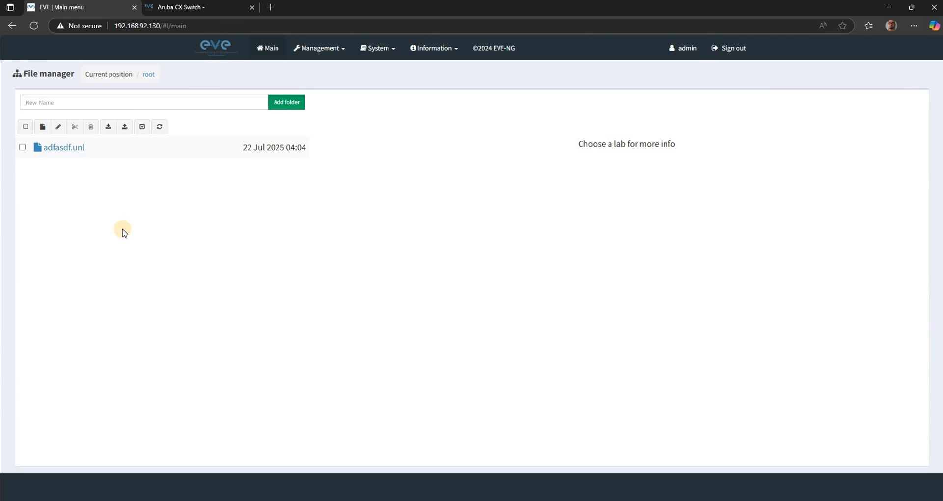
{"action": "left_click", "coordinate": [22, 151]}
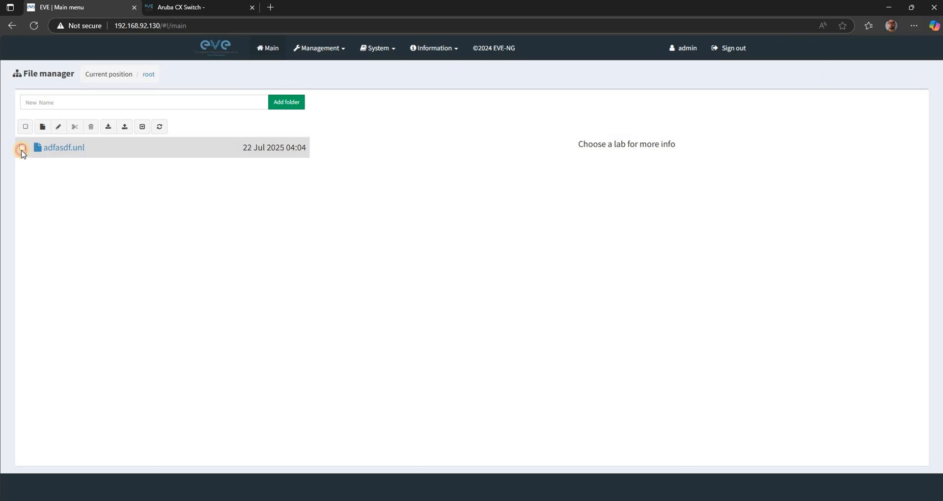
{"action": "left_click", "coordinate": [22, 148]}
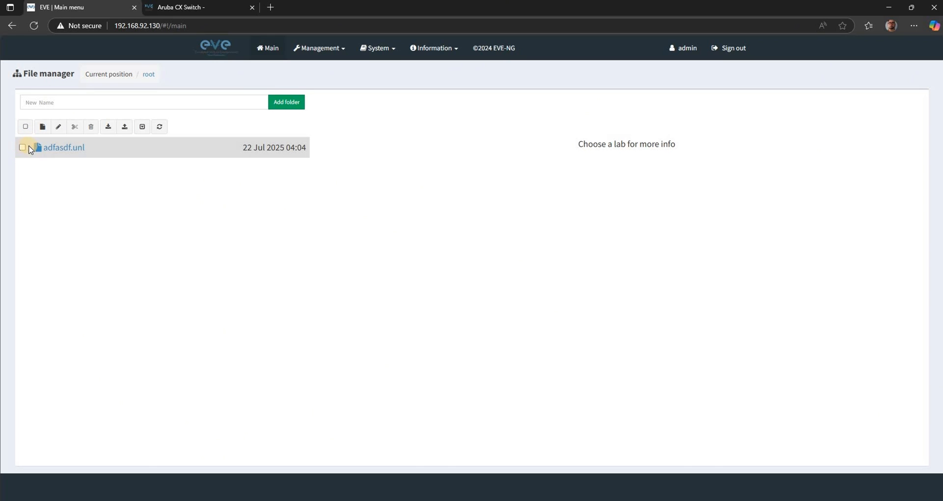
{"action": "left_click", "coordinate": [91, 127]}
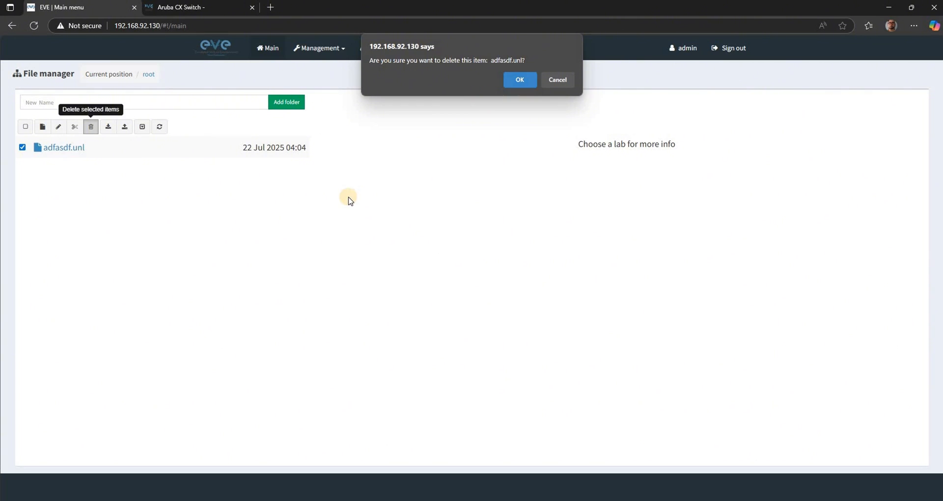
{"action": "key", "text": "Return"}
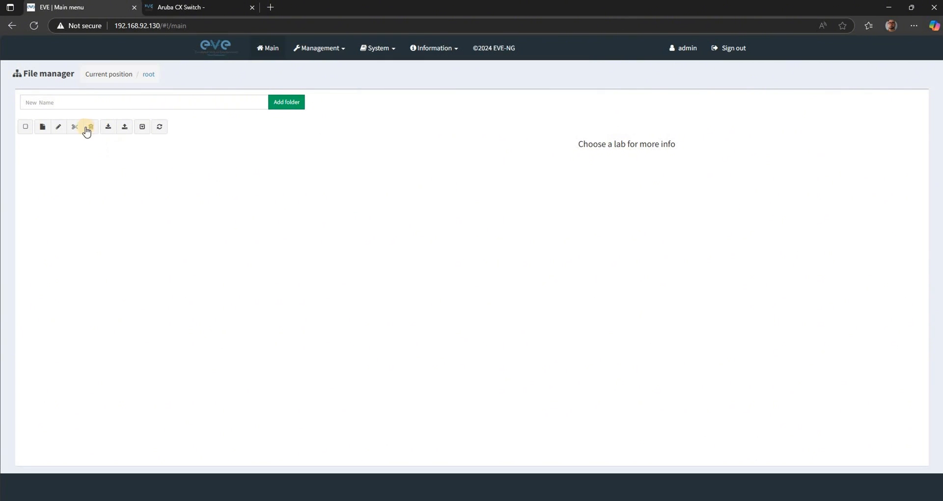
- Start a lab import and browse to the Aruba Labs folder within !!!2025-2026 in My Drive on Google Drive (H:)
{"action": "left_click", "coordinate": [105, 129]}
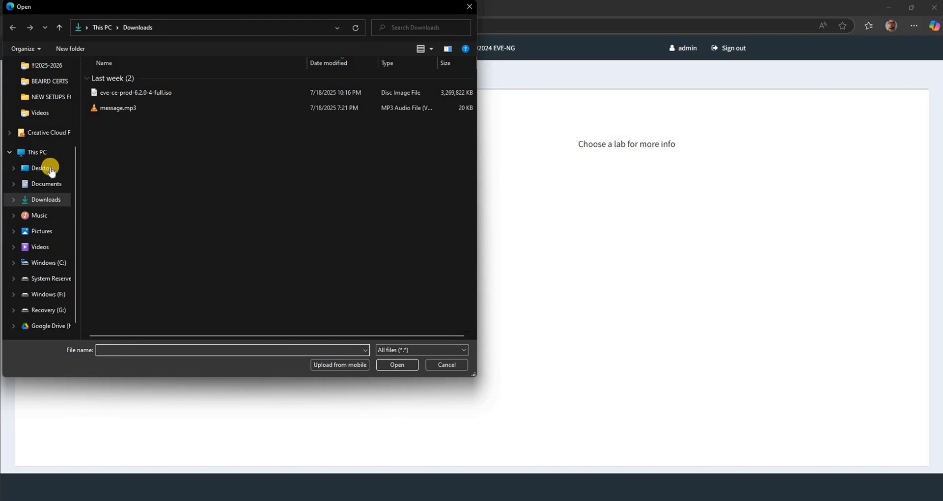
{"action": "scroll", "coordinate": [49, 310], "scroll_direction": "down", "scroll_amount": 1}
{"action": "left_click", "coordinate": [49, 310]}
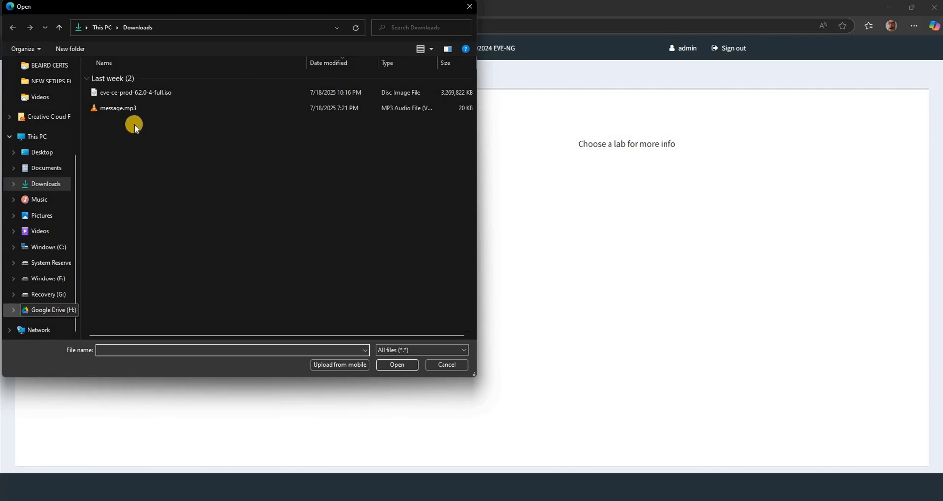
{"action": "left_click", "coordinate": [121, 111]}
{"action": "double_click", "coordinate": [121, 110]}
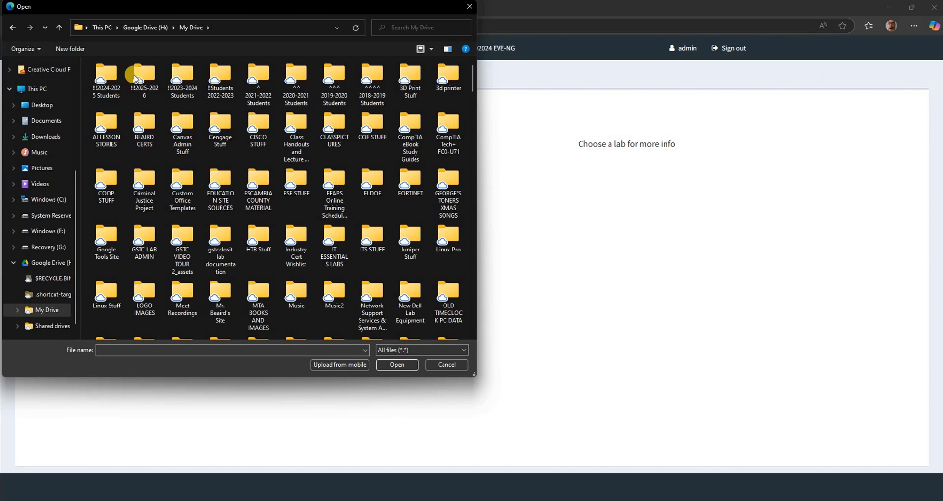
{"action": "double_click", "coordinate": [138, 79]}
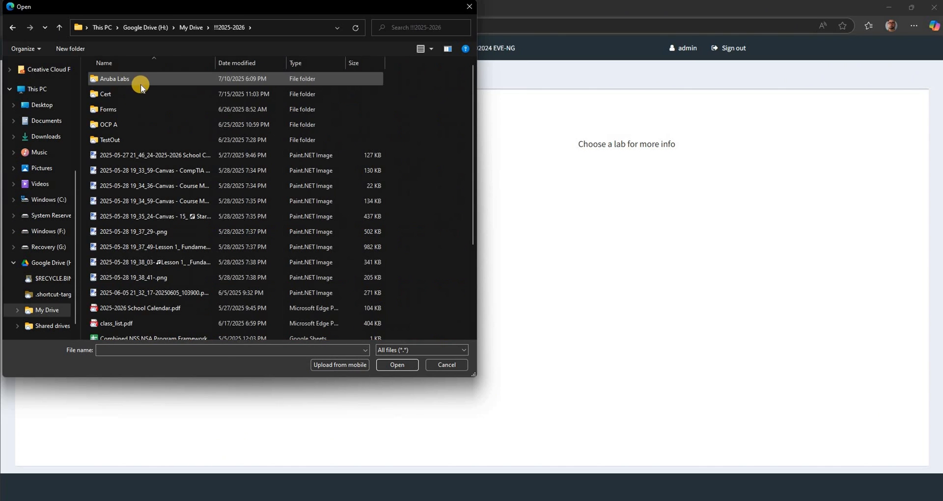
{"action": "left_click", "coordinate": [141, 84]}
{"action": "double_click", "coordinate": [140, 84]}
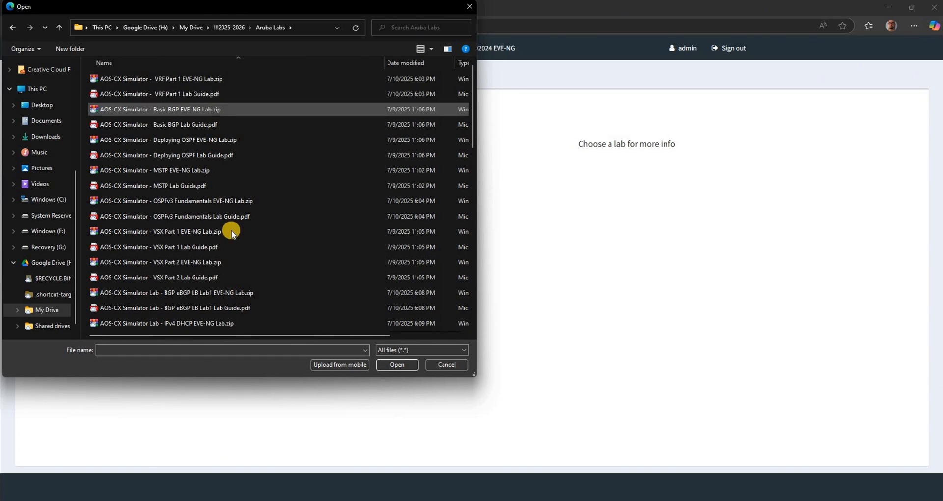
- Upload AOS-CX Switch Simulator Lab - L2 Access Mgmt & Connectivity EVE-NG Lab.zip and open the imported L2 Access Mgmt and Connectivity lab
{"action": "scroll", "coordinate": [226, 221], "scroll_direction": "down", "scroll_amount": 5}
{"action": "scroll", "coordinate": [225, 262], "scroll_direction": "down", "scroll_amount": 8}
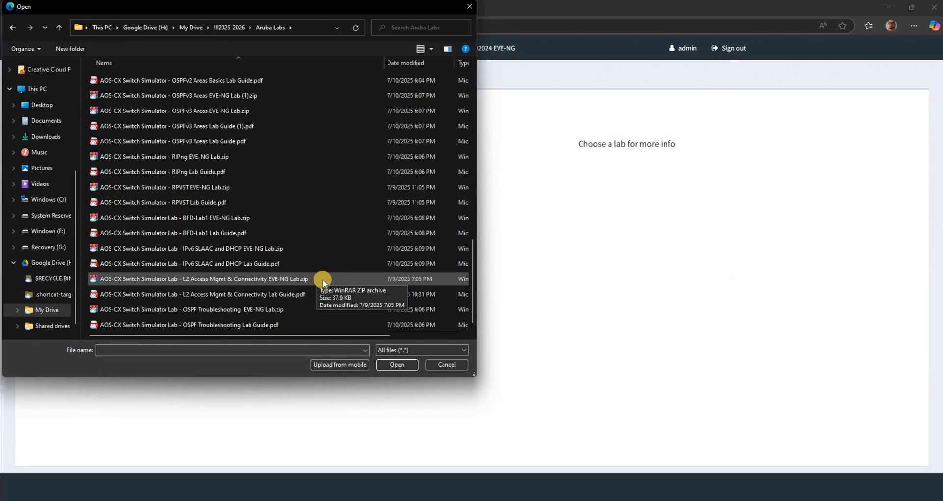
{"action": "left_click", "coordinate": [228, 282]}
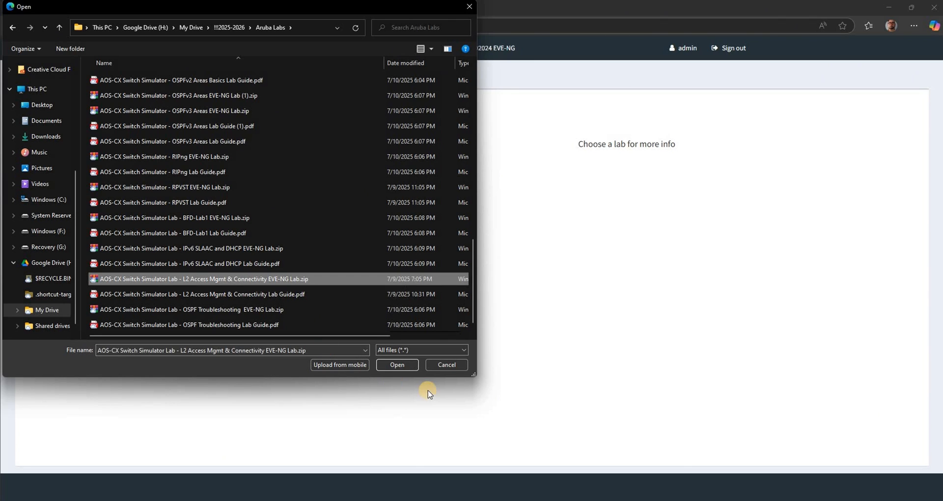
{"action": "left_click", "coordinate": [397, 365]}
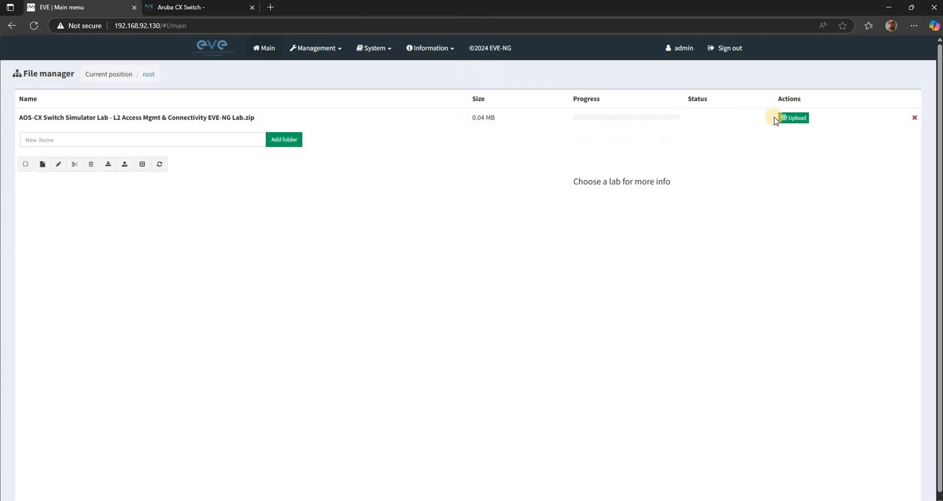
{"action": "left_click", "coordinate": [790, 117]}
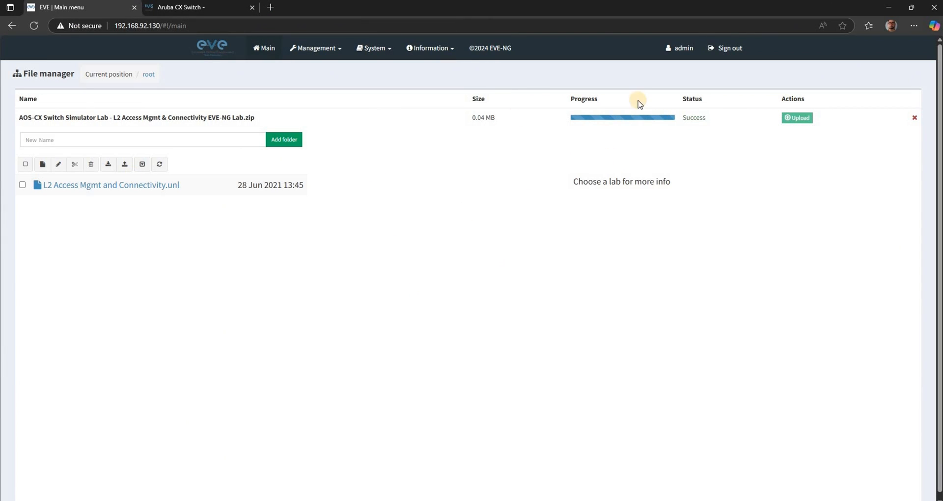
{"action": "left_click", "coordinate": [105, 190]}
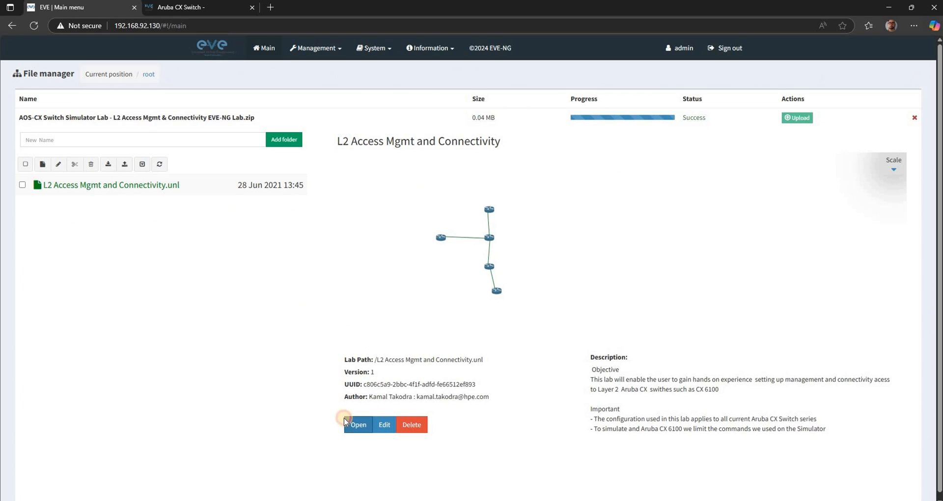
{"action": "left_click", "coordinate": [347, 418]}
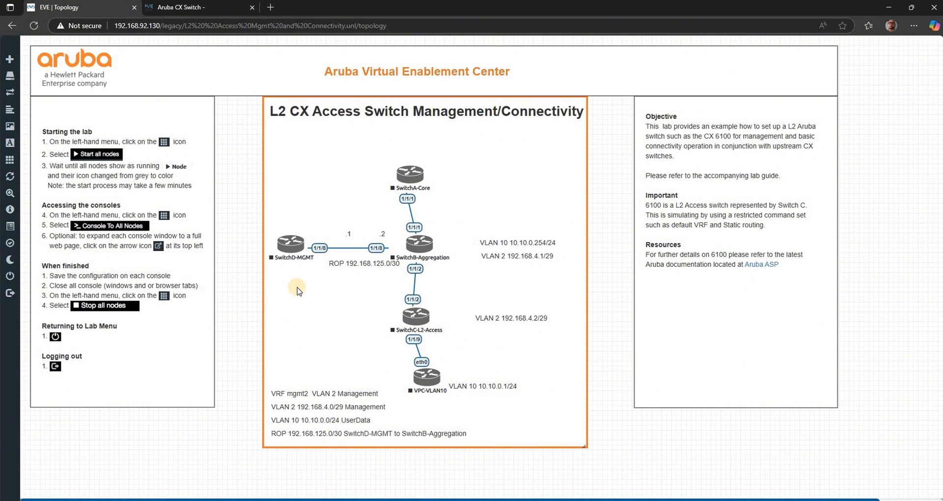